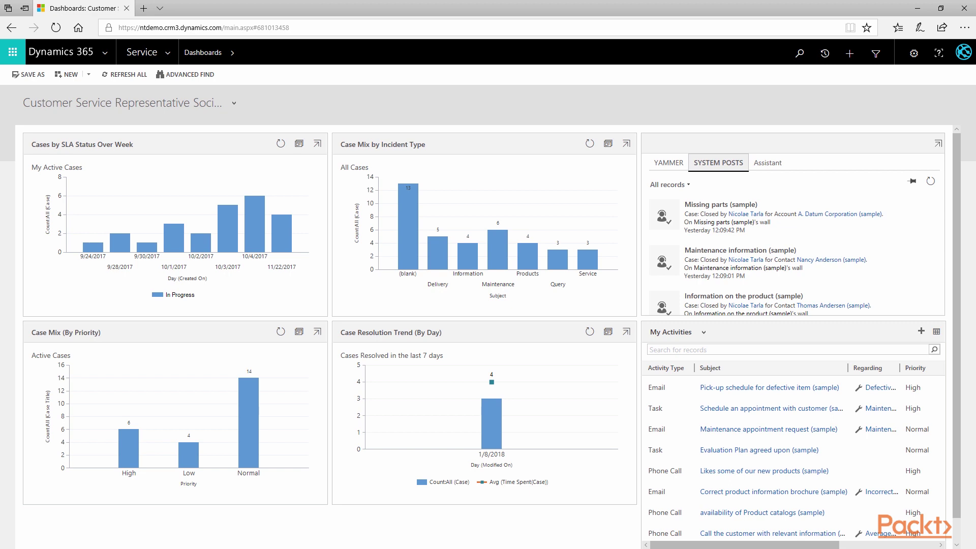
Reload the Customer Service Representative Social dashboard via Service > My Work > Dashboards
{"action": "left_click", "coordinate": [168, 51]}
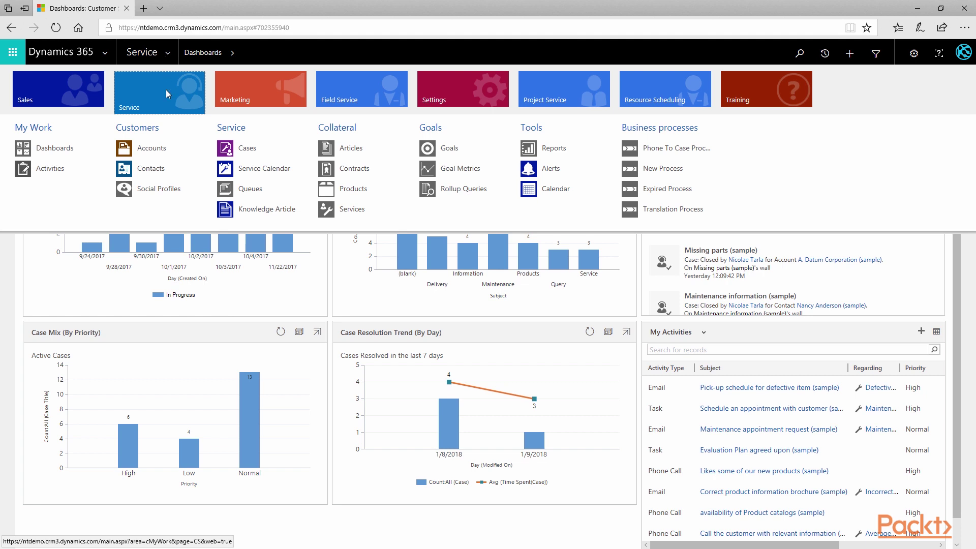
{"action": "left_click", "coordinate": [54, 148]}
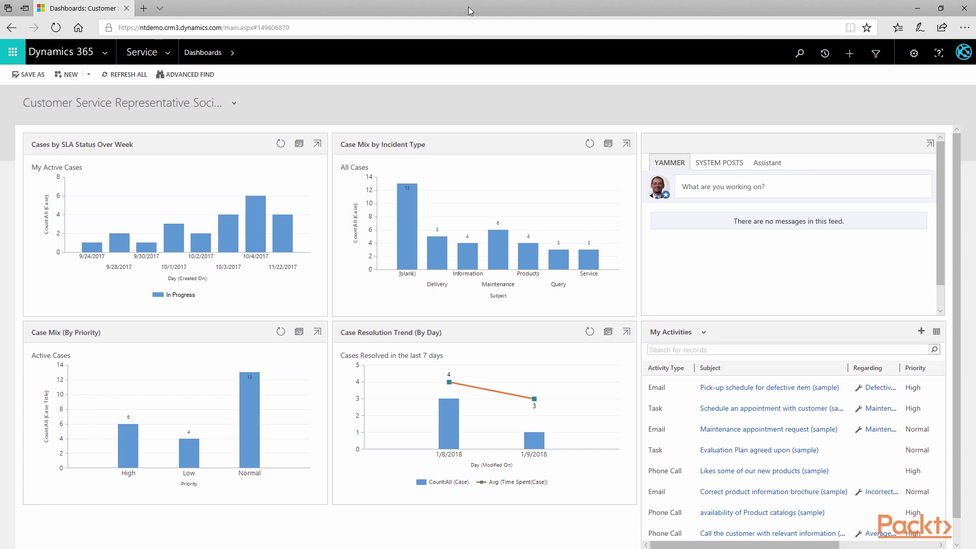
Select the second Customer Service Representative Social Dashboard from System Dashboards
{"action": "left_click", "coordinate": [233, 105]}
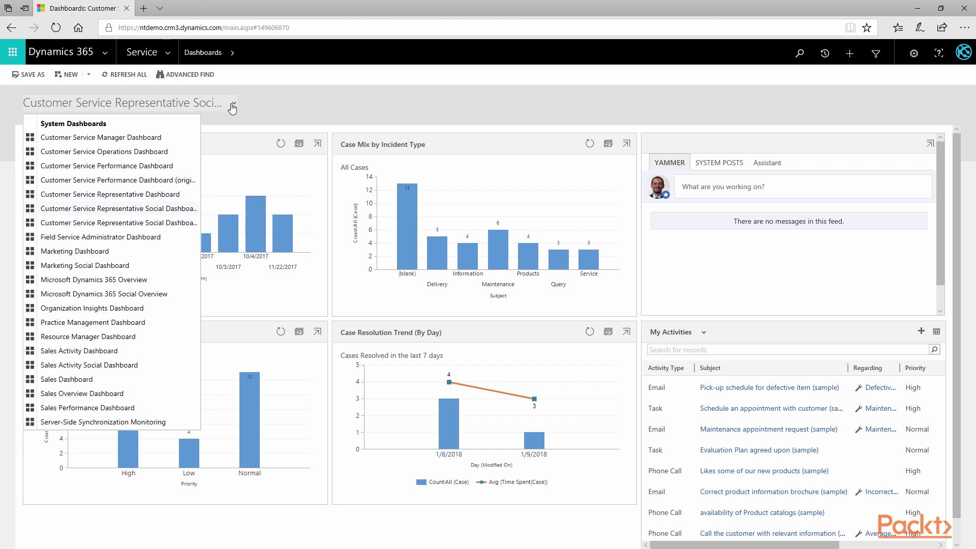
{"action": "left_click", "coordinate": [117, 208]}
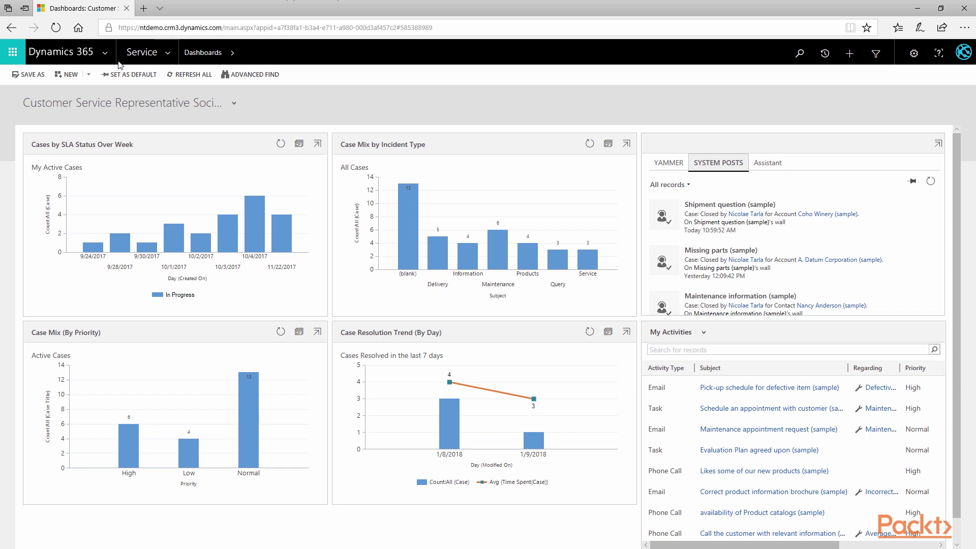
Switch to the Customer Service Hub app from My apps
{"action": "left_click", "coordinate": [104, 52]}
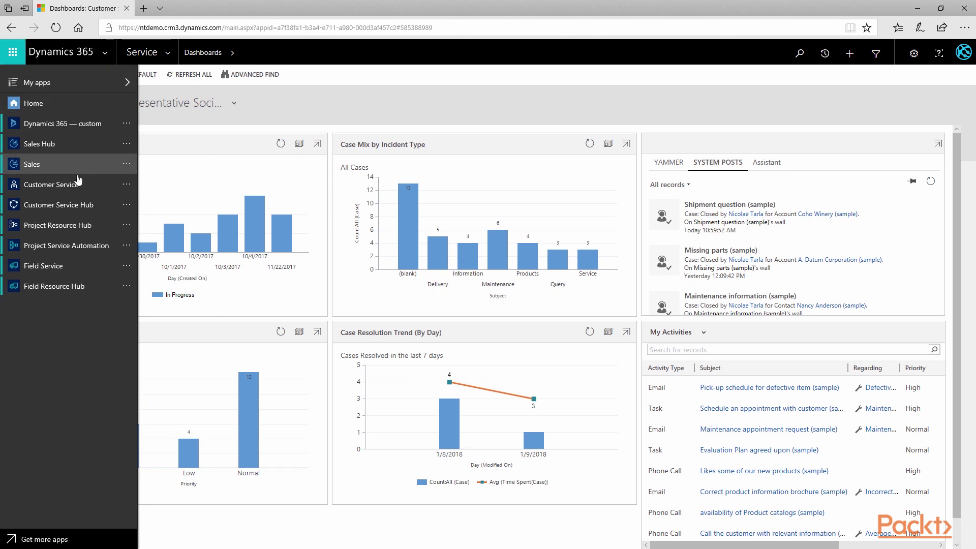
{"action": "left_click", "coordinate": [65, 209]}
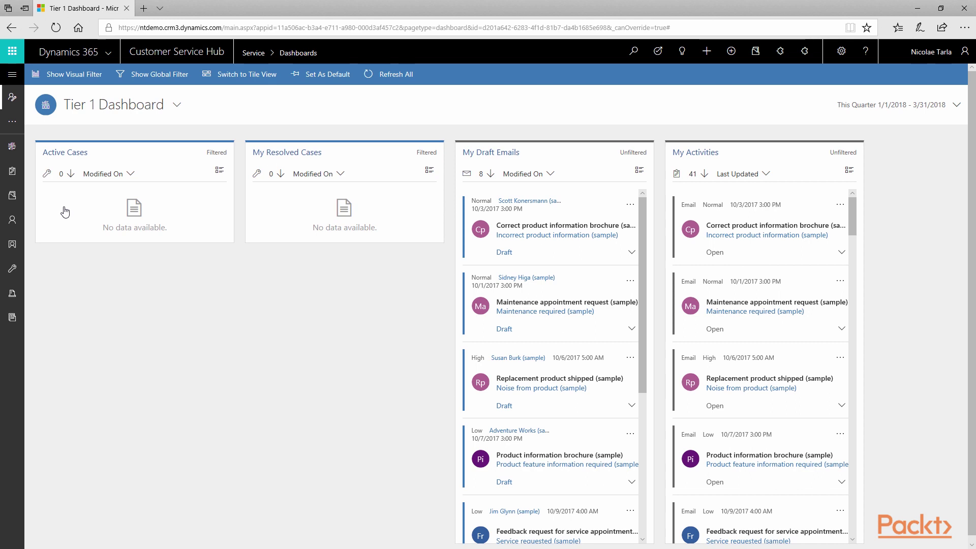
Open the sitemap and expand Cases to list three recent cases
{"action": "left_click", "coordinate": [12, 75]}
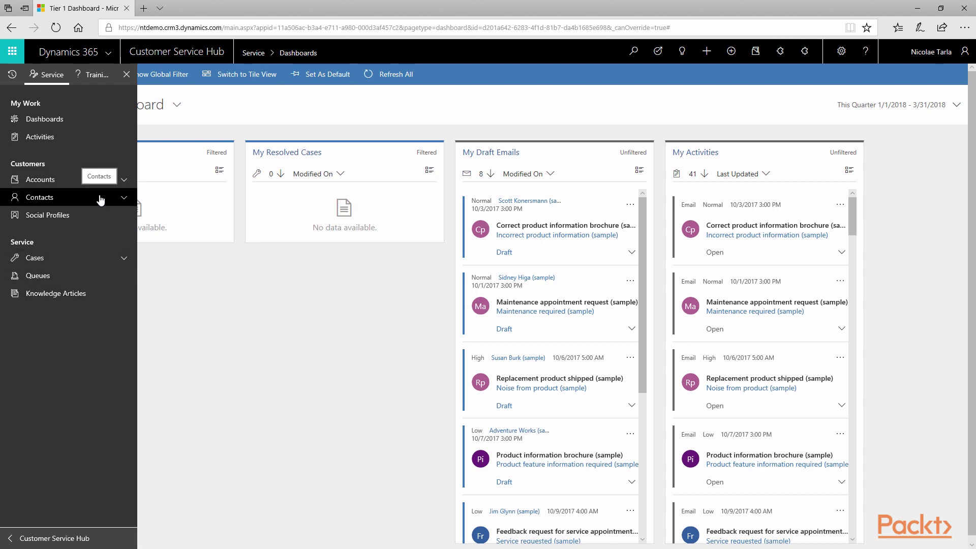
{"action": "left_click", "coordinate": [124, 257]}
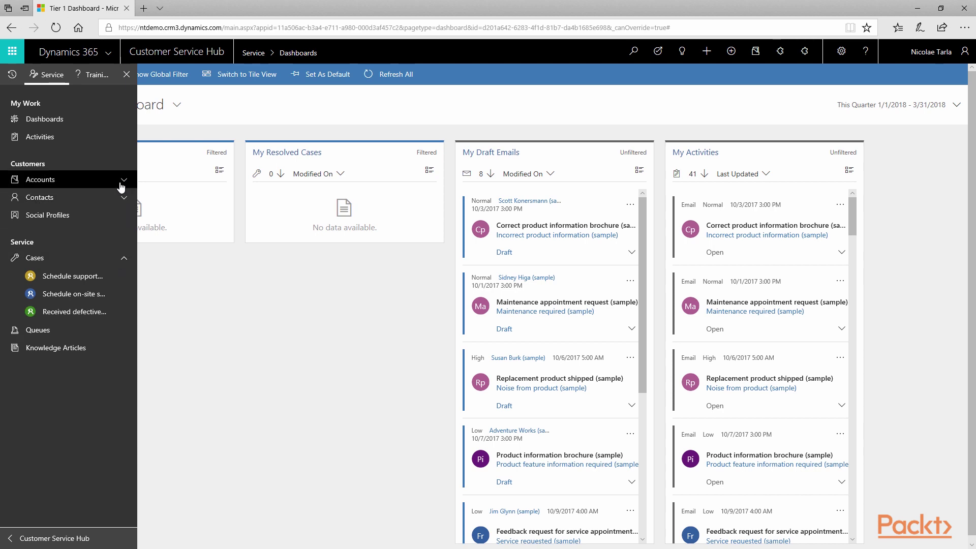